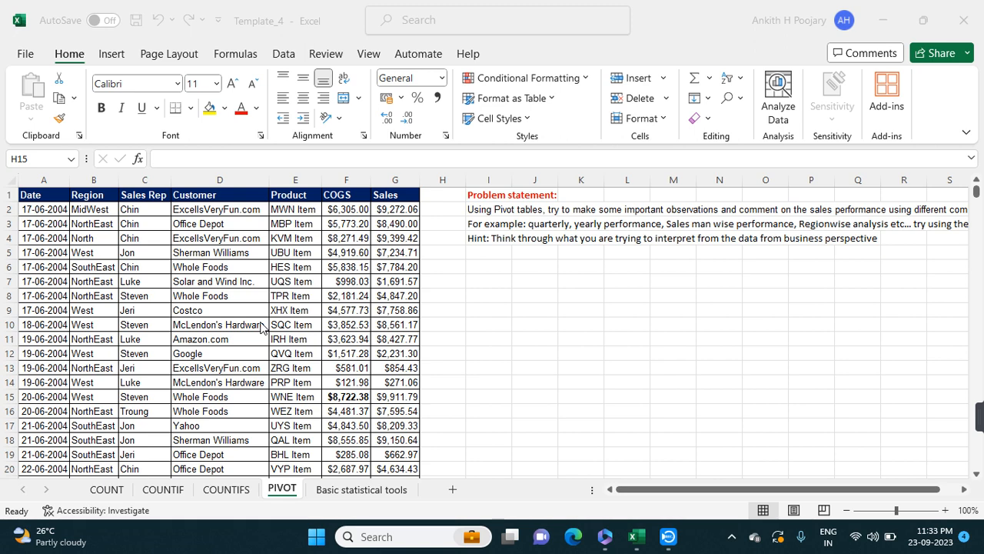
# Insert a PivotTable on a new worksheet from the full sales data range A1:G2000 of the PIVOT sheet.
pyautogui.click(216, 312)
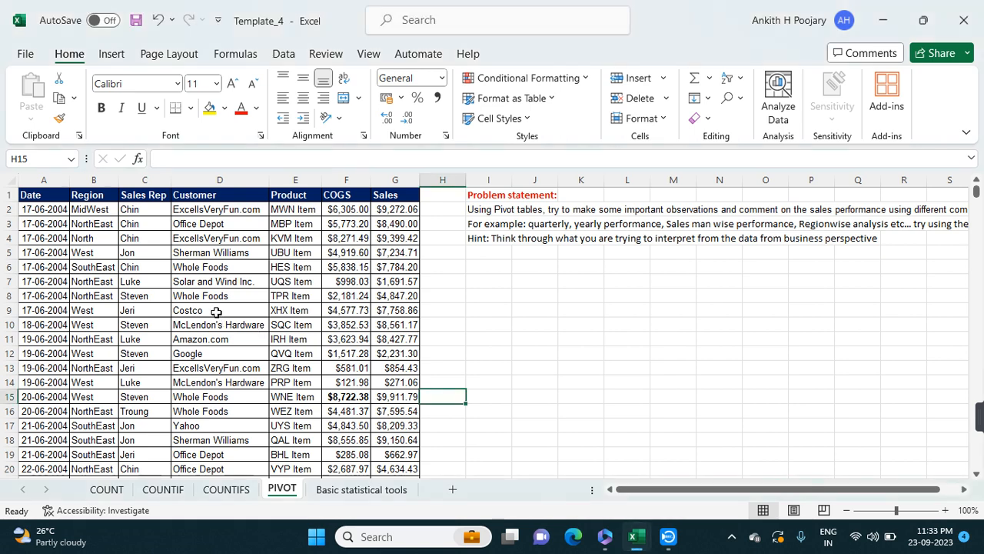
pyautogui.click(216, 311)
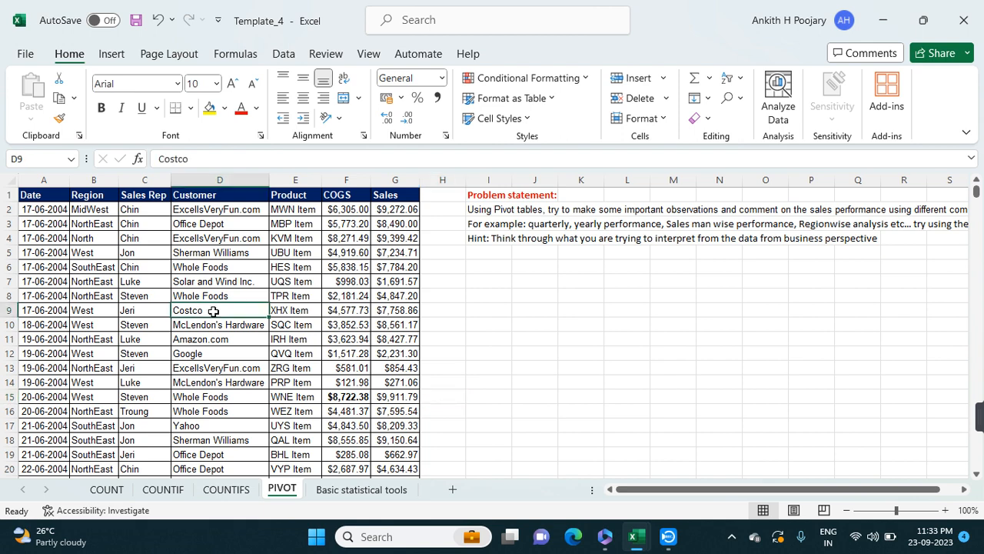
pyautogui.hotkey('ctrl', 'a')
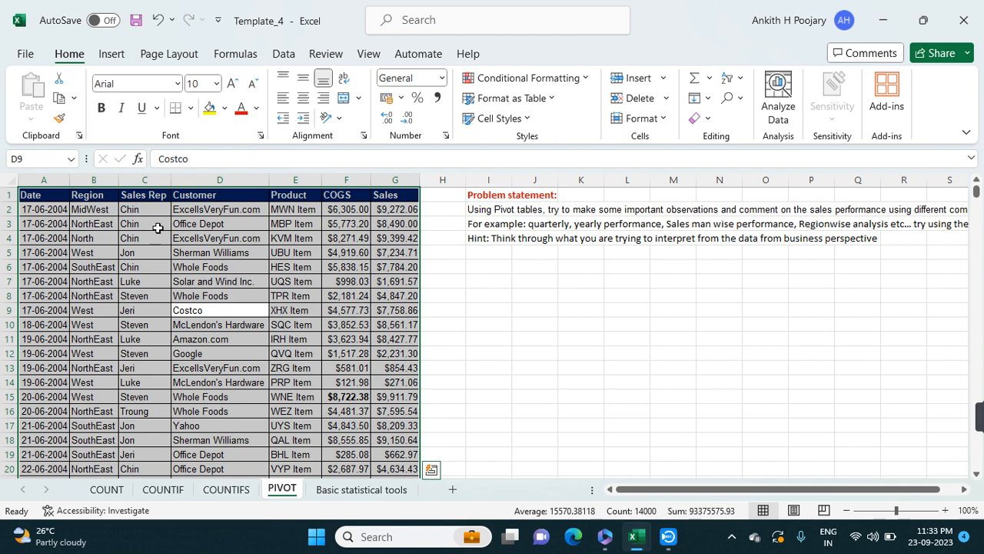
pyautogui.click(112, 57)
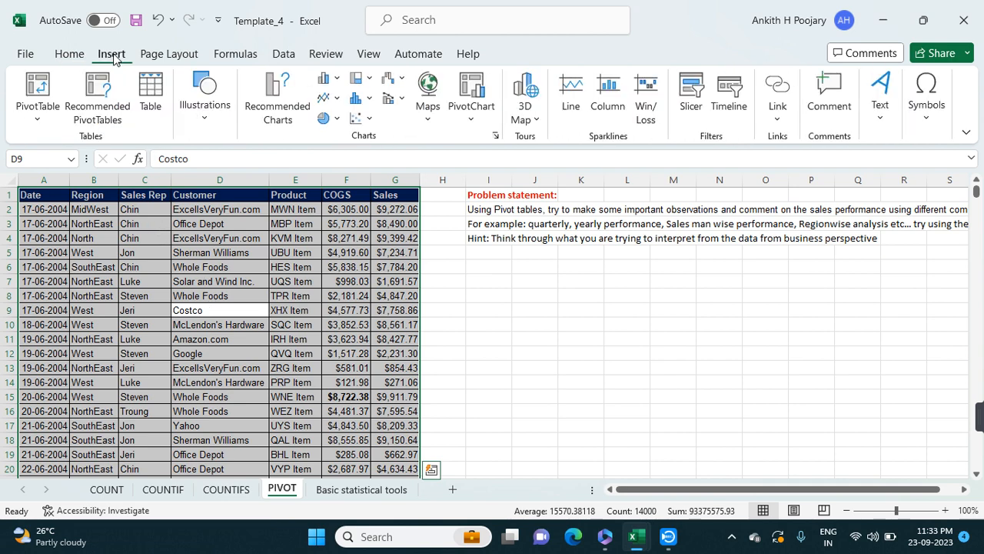
pyautogui.click(37, 115)
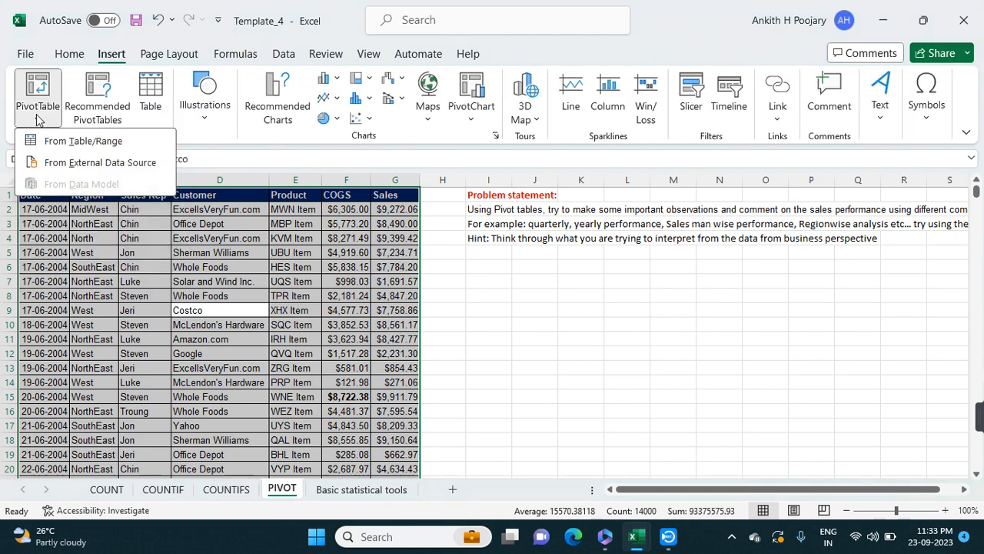
pyautogui.click(58, 140)
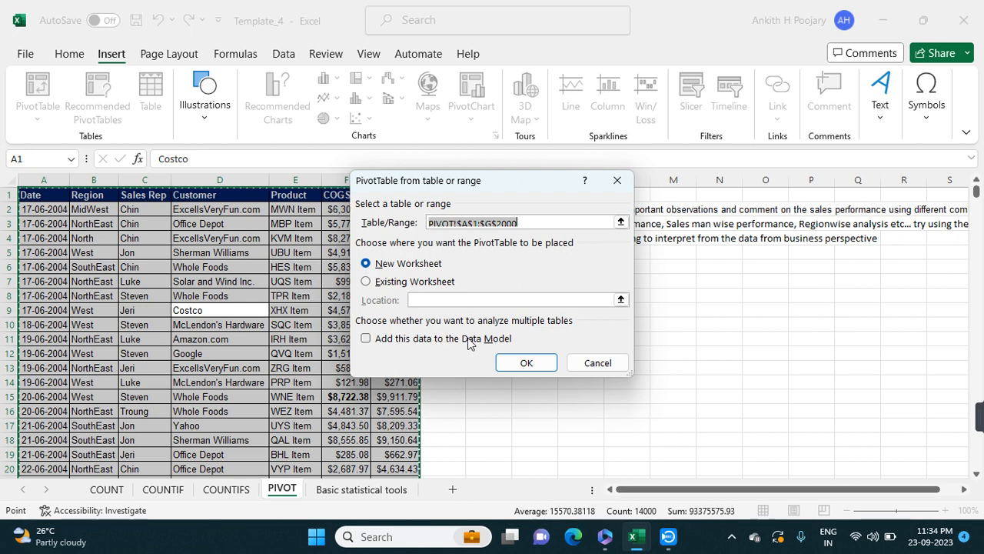
pyautogui.click(511, 360)
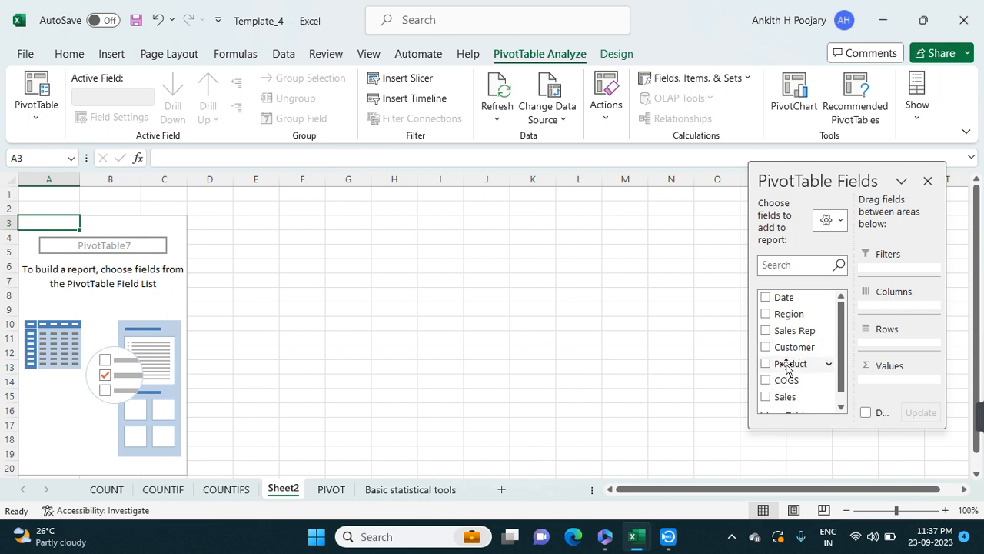
# Build the pivot table with Region as rows and the sum of Sales as values.
pyautogui.moveTo(792, 315); pyautogui.dragTo(897, 346)
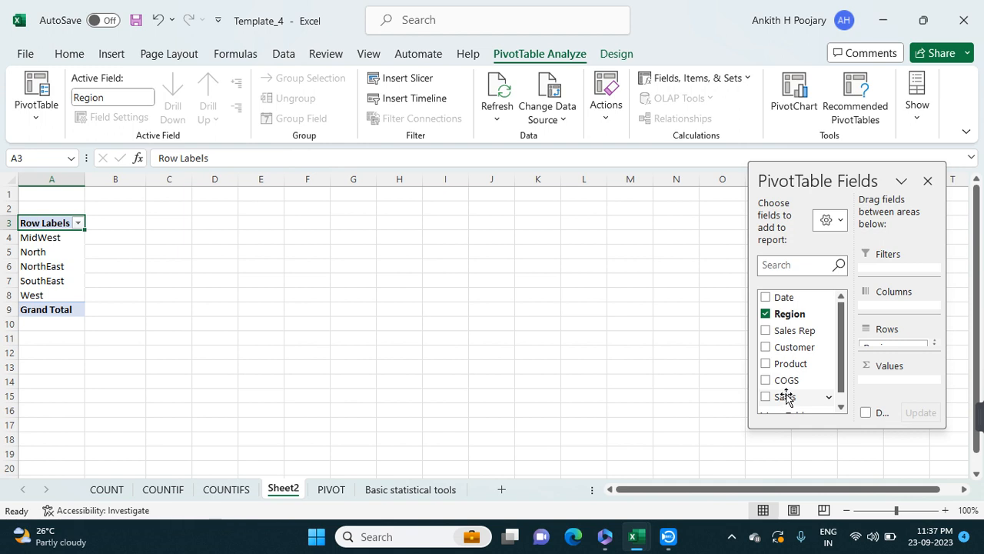
pyautogui.moveTo(788, 396); pyautogui.dragTo(892, 378)
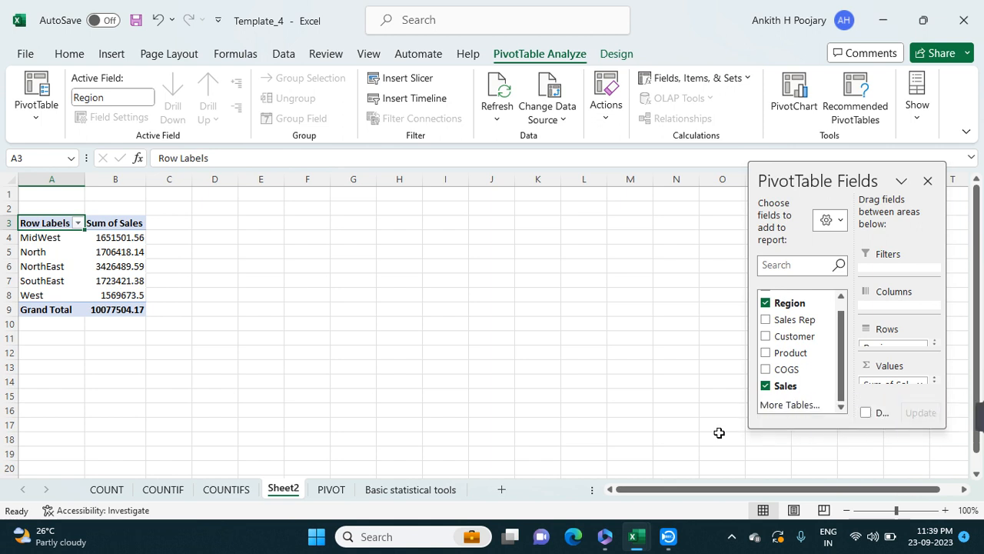
# Remove the Region and Sales fields from the pivot table.
pyautogui.click(766, 303)
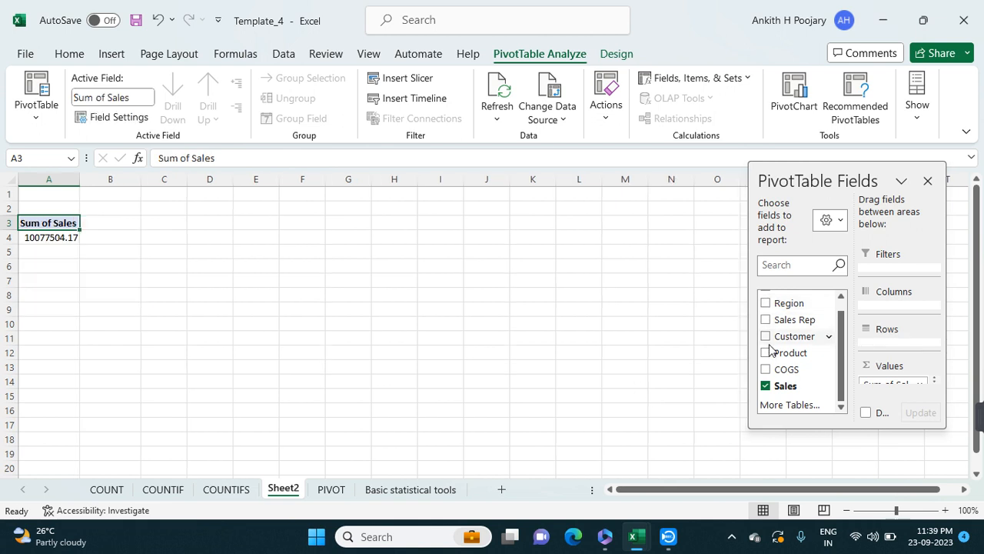
pyautogui.click(765, 386)
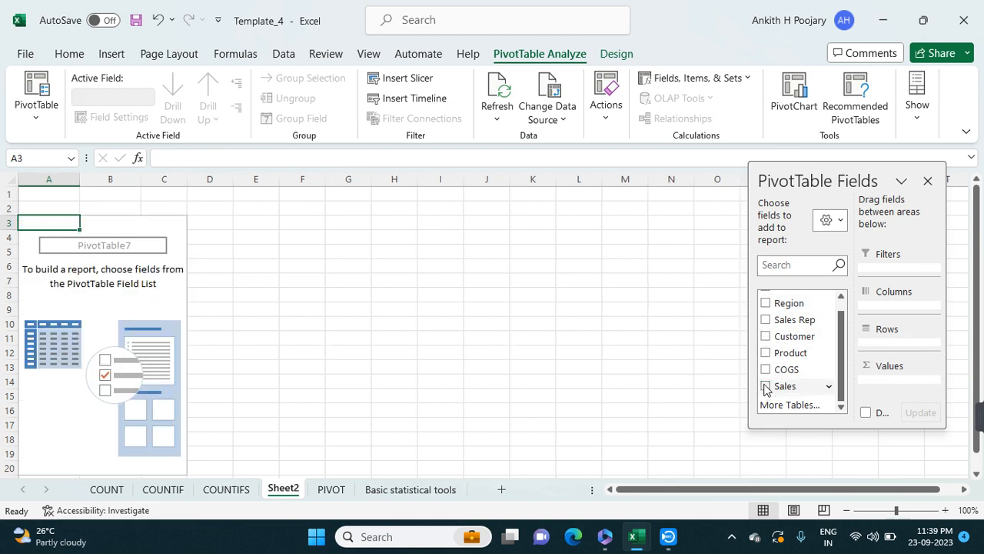
pyautogui.scroll(1, 784, 347)
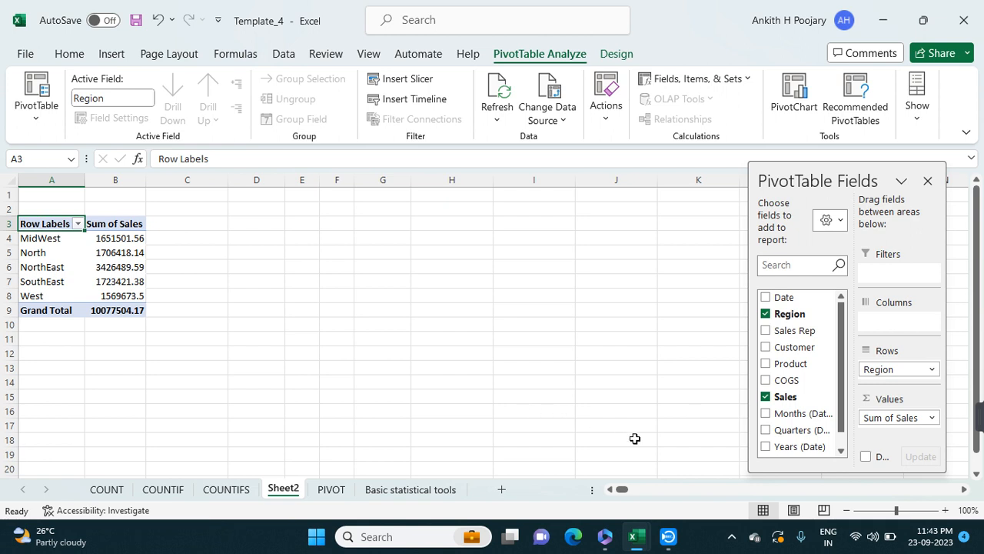
# Show the pivot table's Sum of Sales values as % of Grand Total.
pyautogui.click(932, 419)
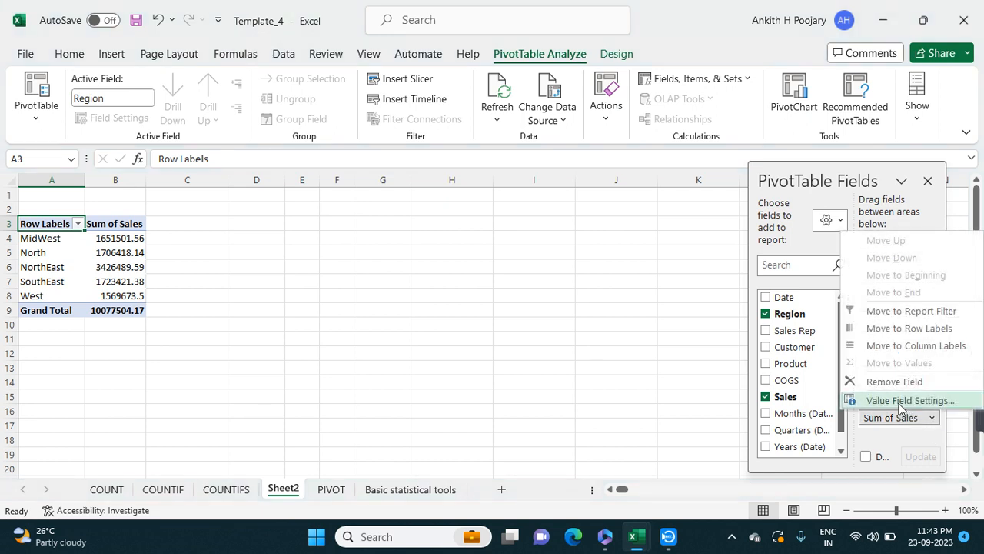
pyautogui.click(900, 401)
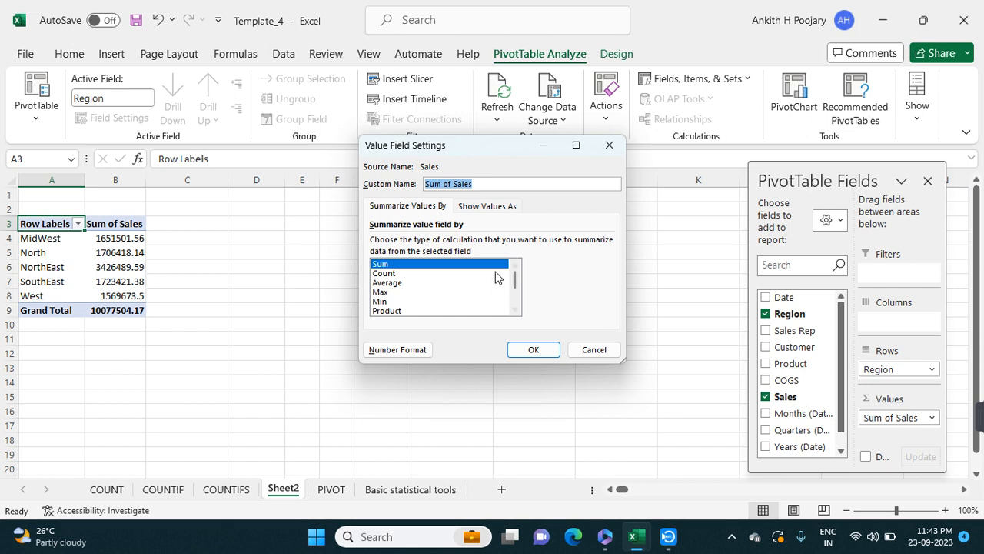
pyautogui.click(489, 215)
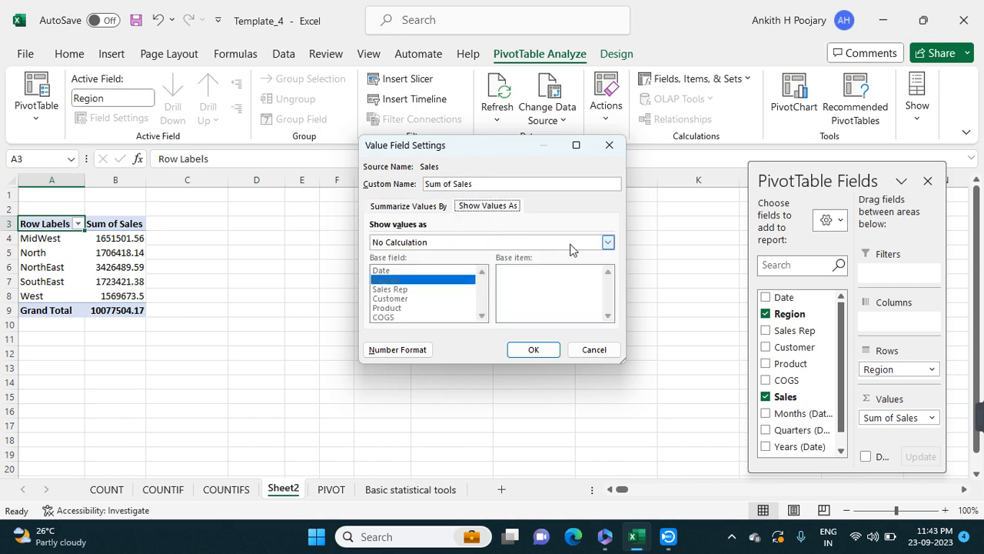
pyautogui.click(607, 242)
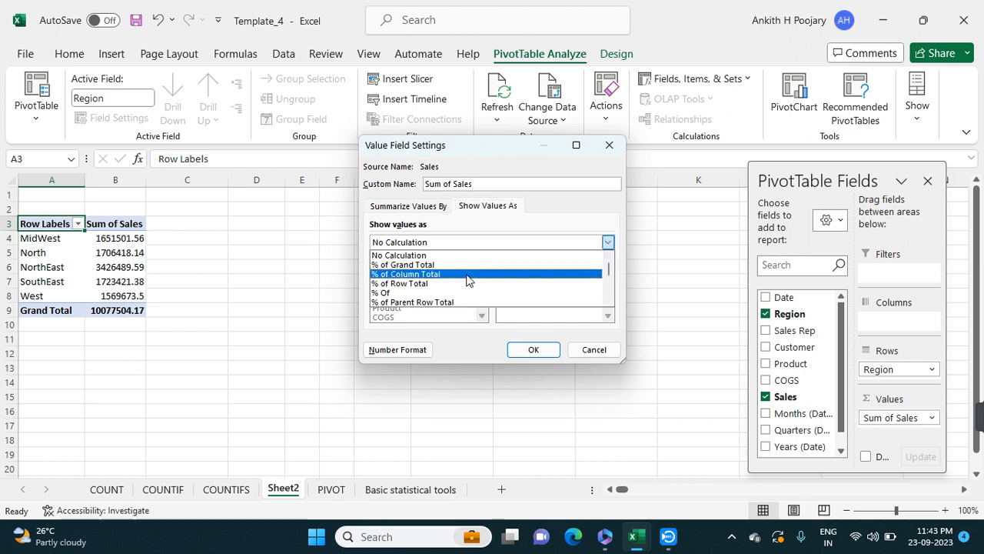
pyautogui.click(424, 265)
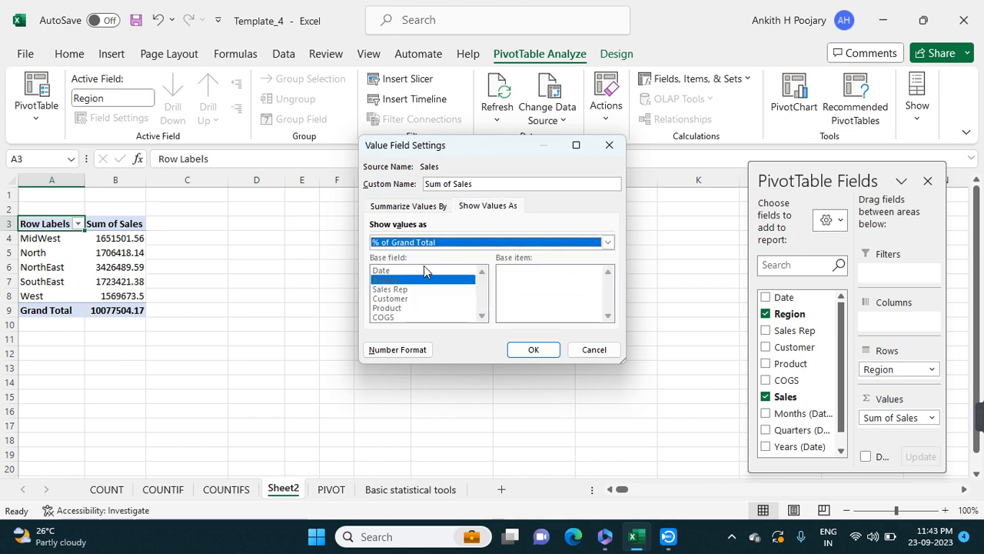
pyautogui.click(529, 348)
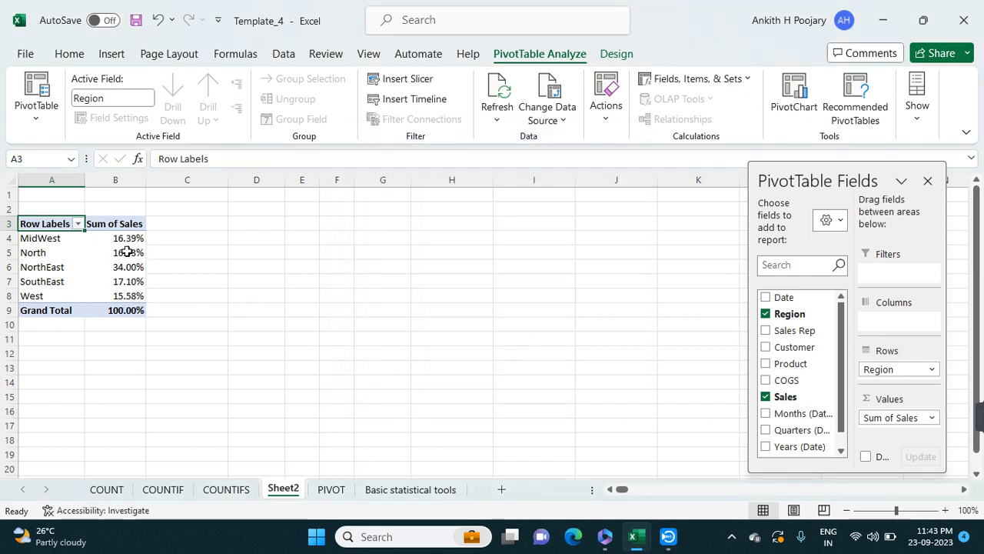
# Review the summary and Show Values As calculation options for Sum of Sales and close the settings without changes.
pyautogui.click(932, 418)
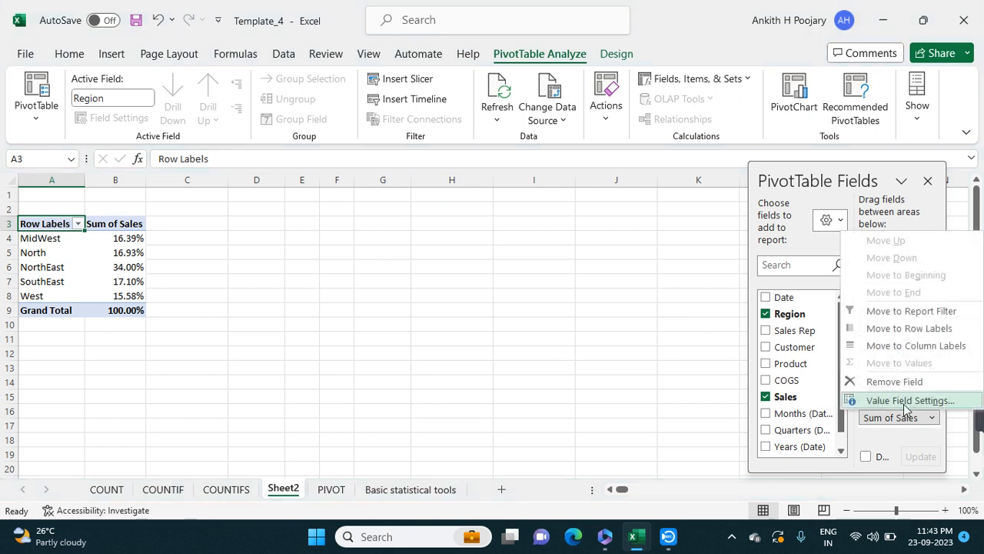
pyautogui.click(905, 402)
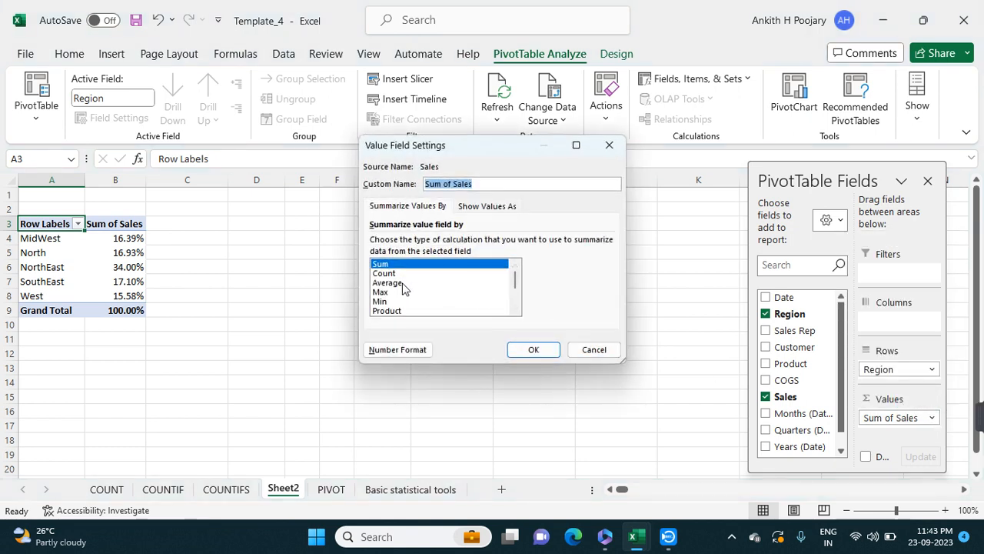
pyautogui.click(474, 208)
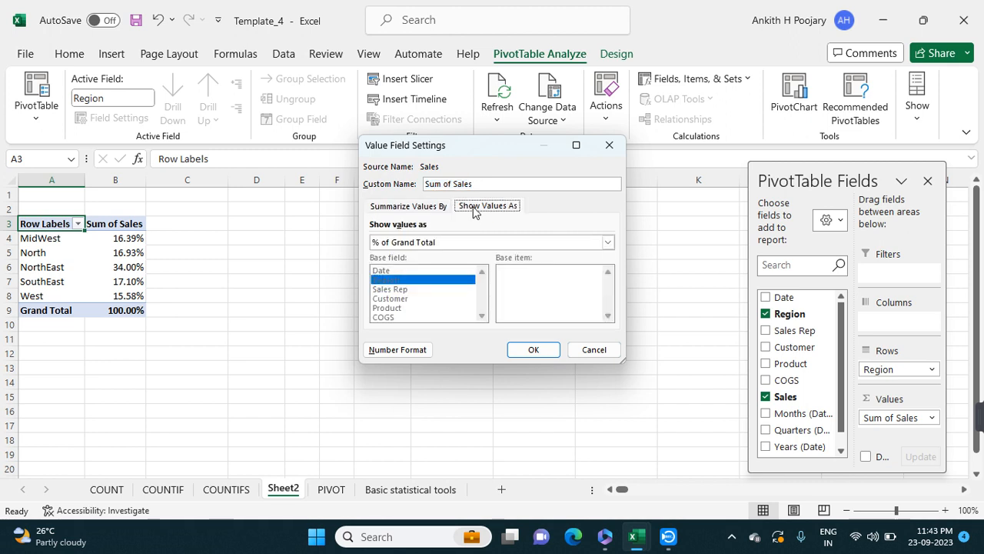
pyautogui.click(608, 242)
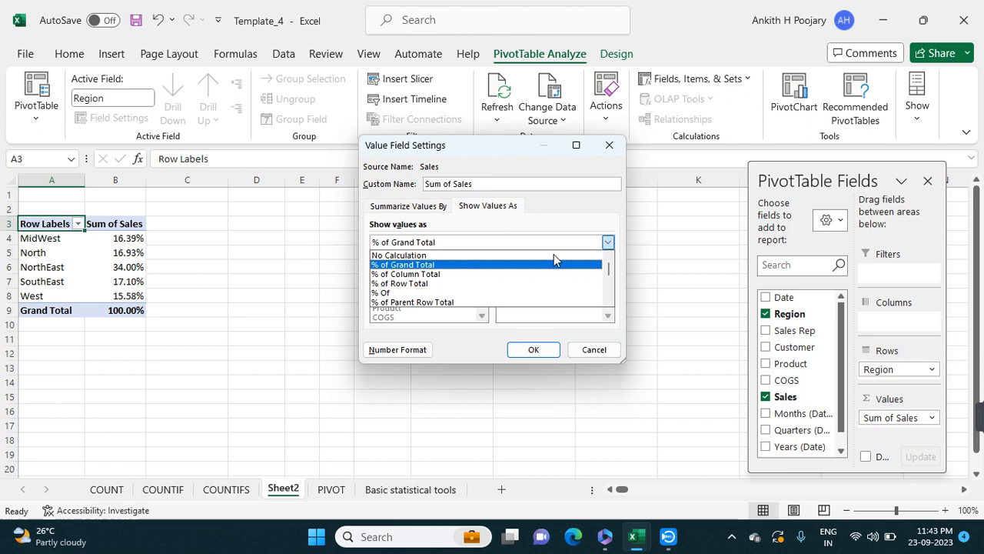
pyautogui.click(617, 146)
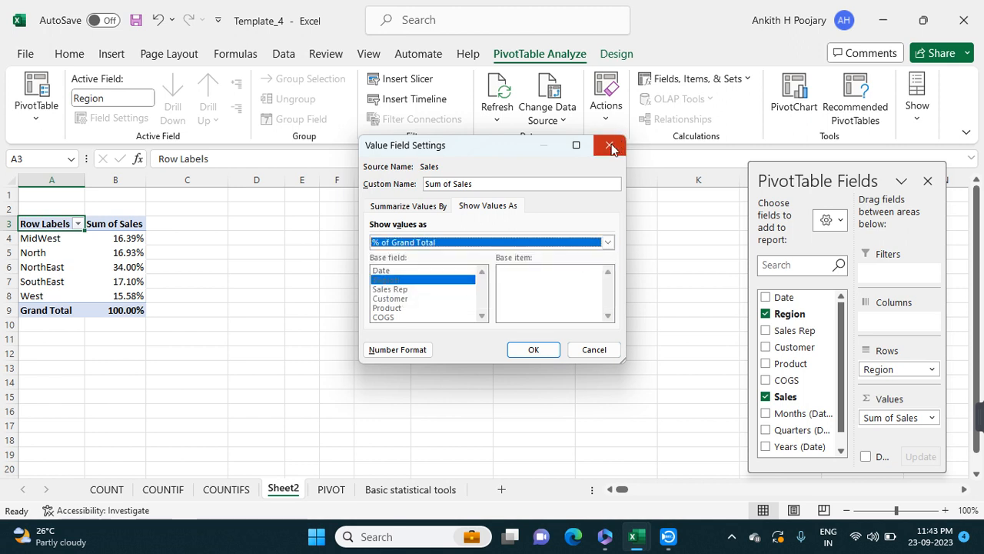
pyautogui.click(612, 148)
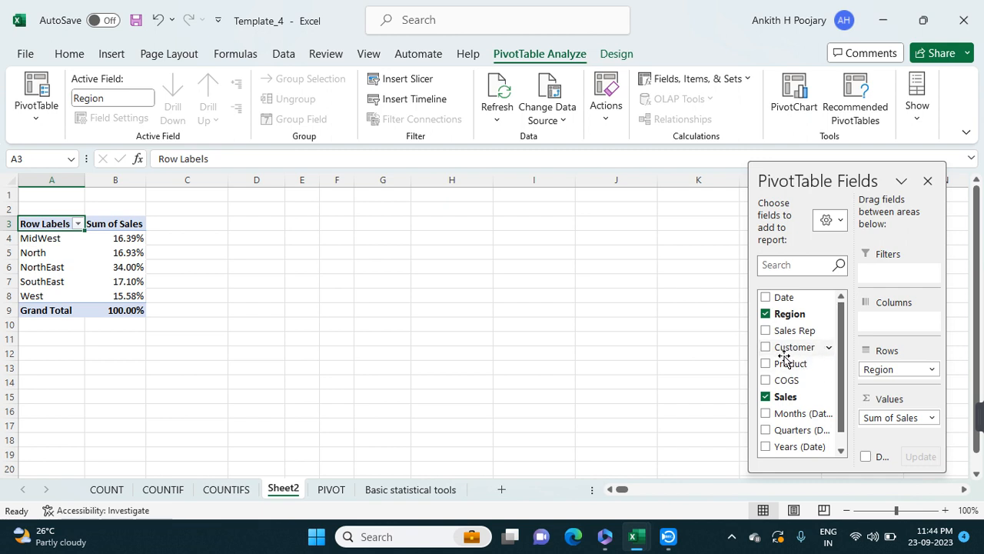
# Add Product as a report filter and look through its item list, keeping all products included.
pyautogui.moveTo(785, 368); pyautogui.dragTo(880, 266)
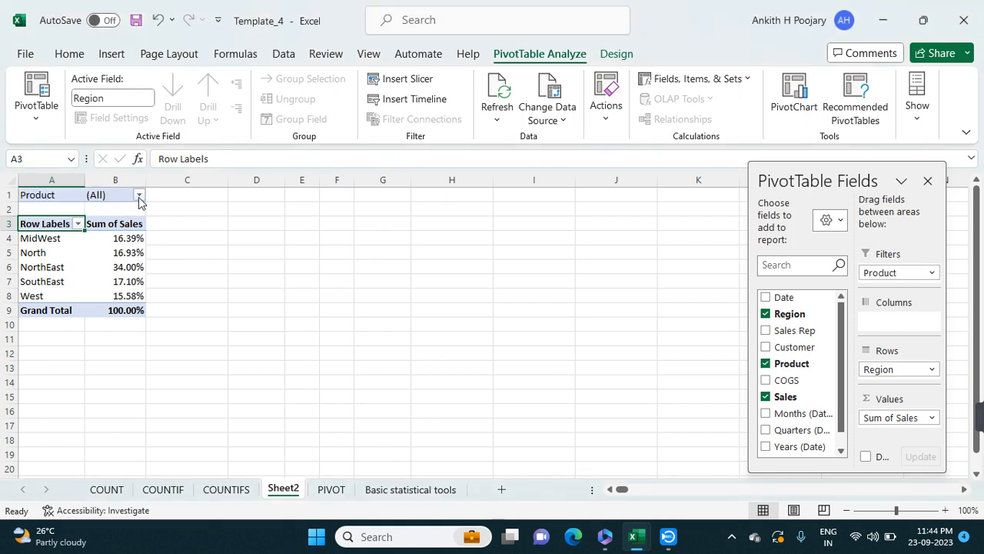
pyautogui.click(139, 197)
pyautogui.scroll(-1, 65, 271)
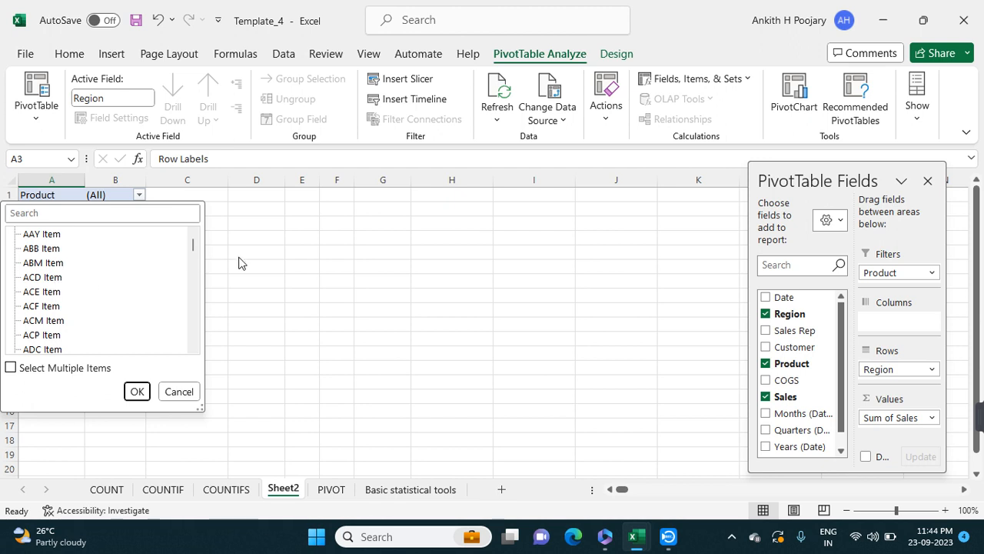
pyautogui.click(137, 391)
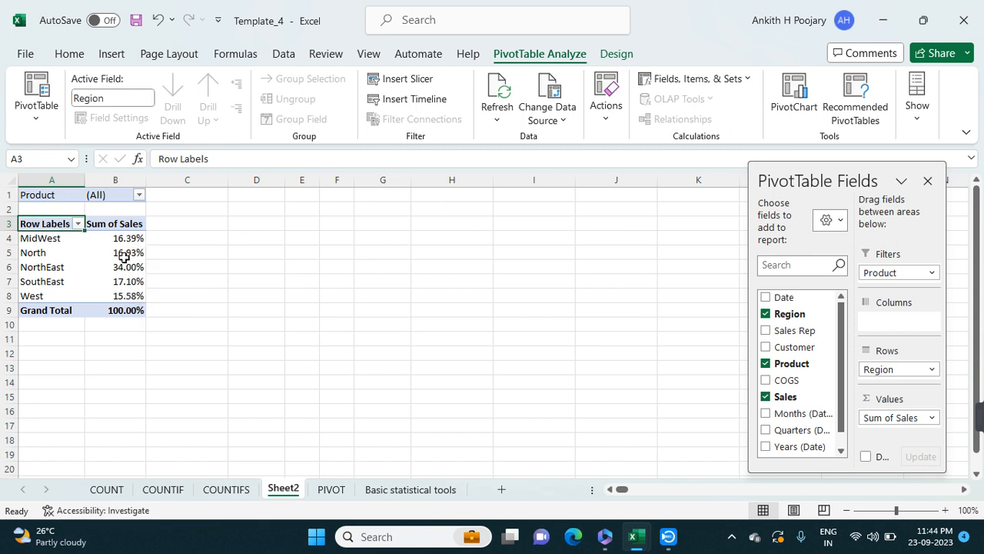
# Sort the Region row labels in ascending order by Sum of Sales.
pyautogui.click(78, 224)
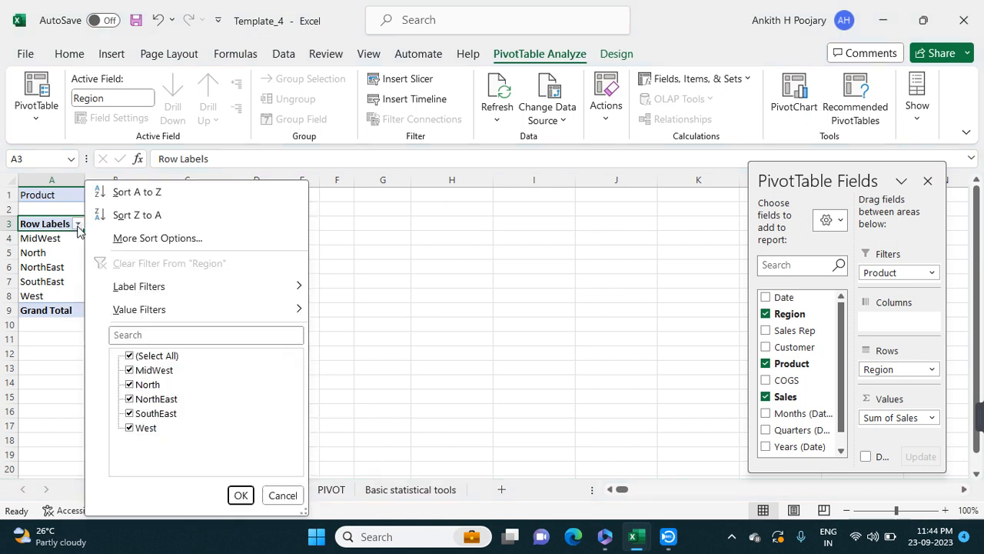
pyautogui.click(137, 238)
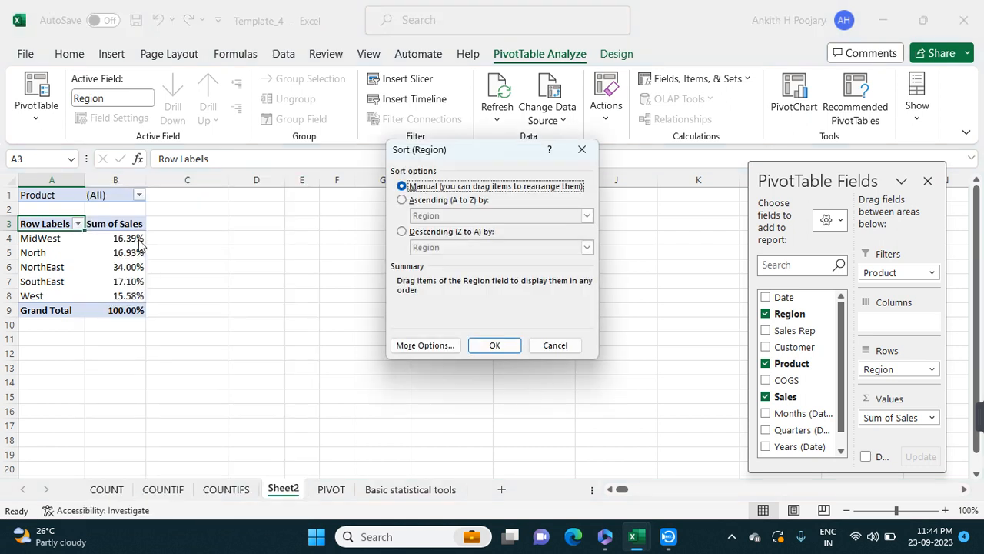
pyautogui.click(401, 200)
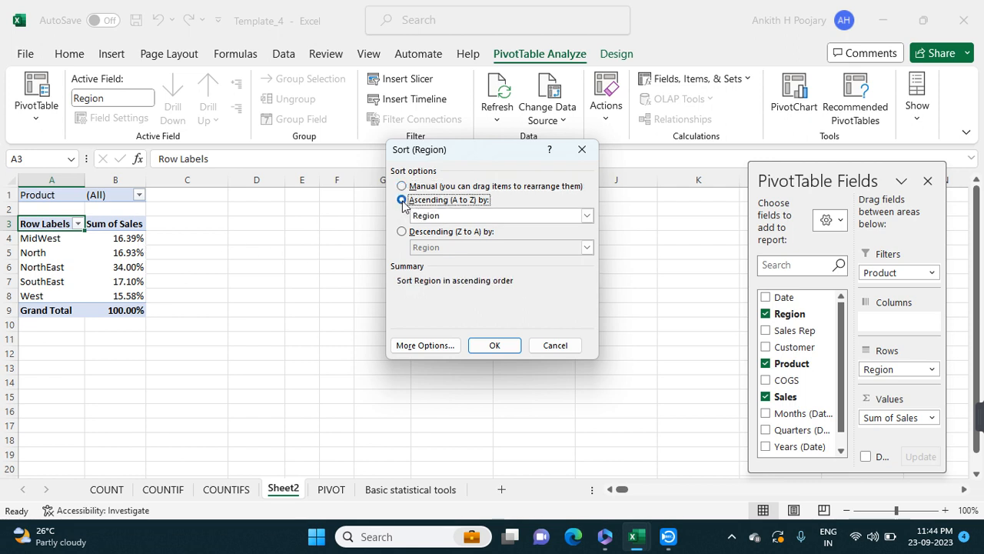
pyautogui.click(587, 217)
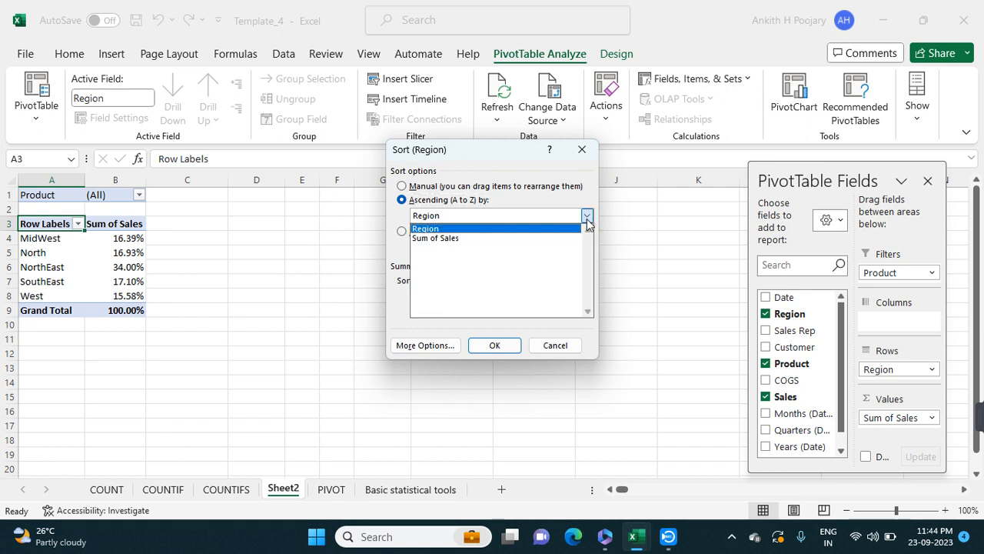
pyautogui.click(475, 240)
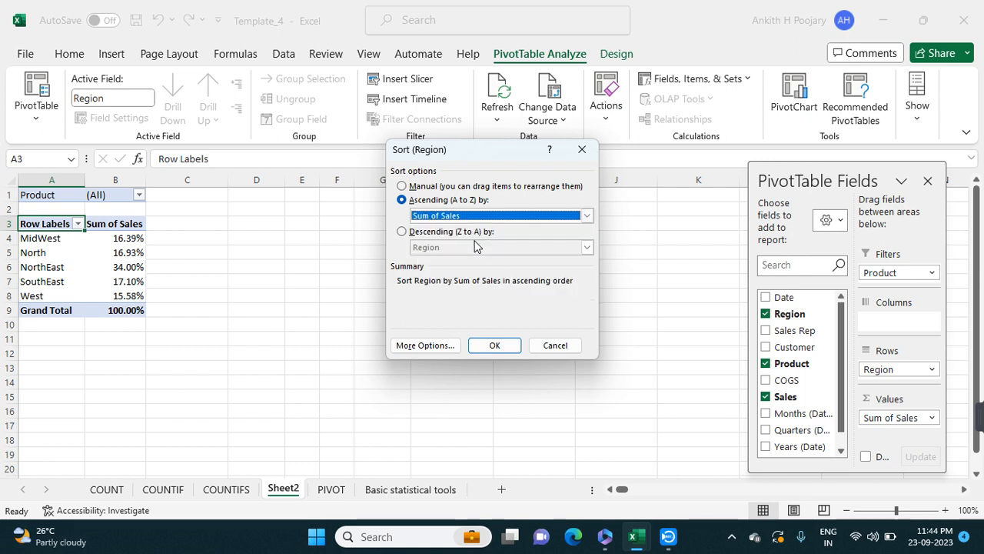
pyautogui.click(496, 344)
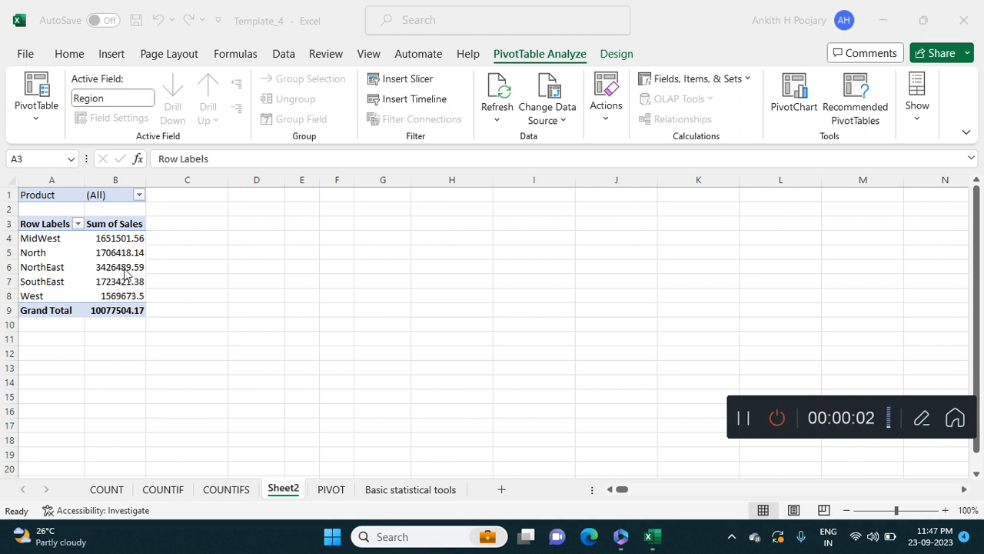
# Remove Sum of Sales from the pivot table's values.
pyautogui.moveTo(123, 267)
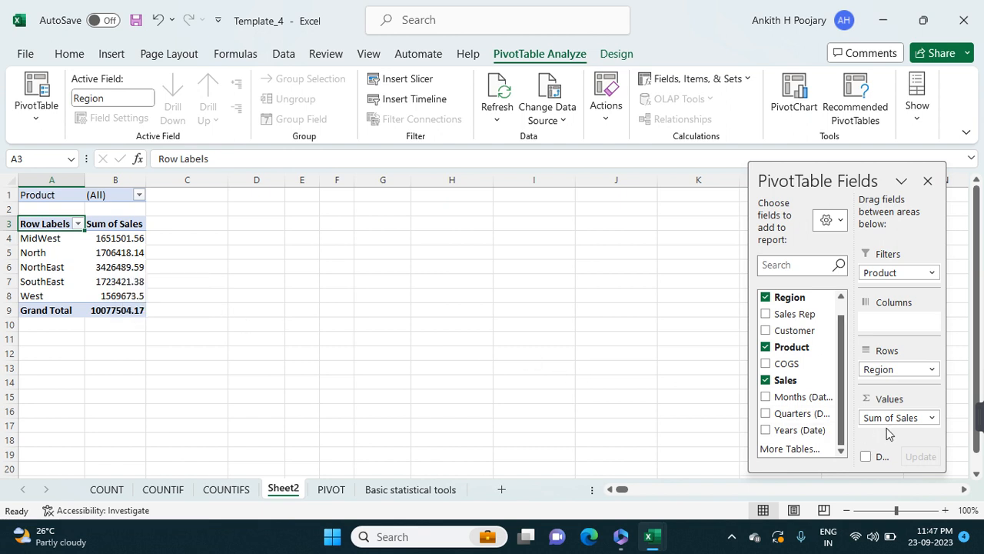
pyautogui.moveTo(892, 419); pyautogui.dragTo(703, 414)
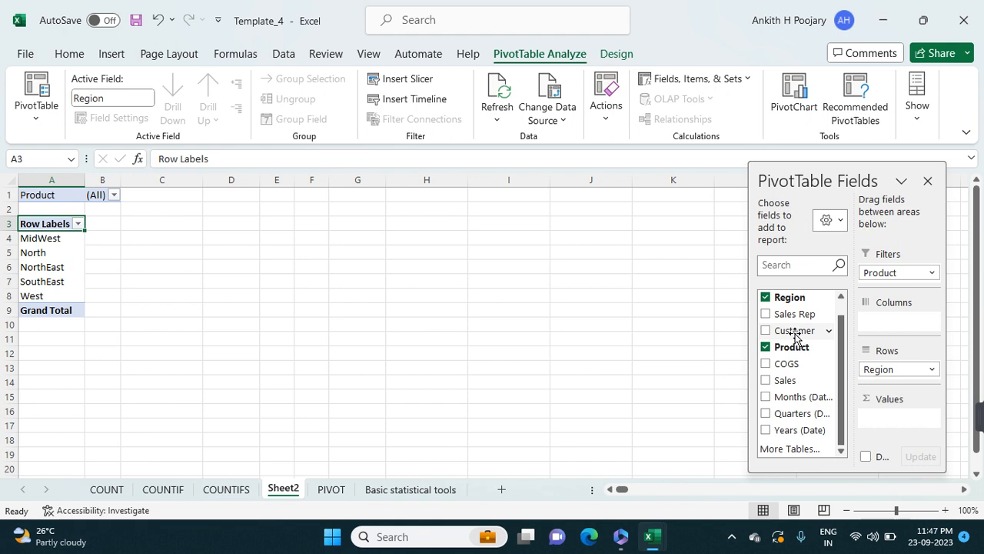
# Add the Customer field to the pivot table's values.
pyautogui.moveTo(796, 336); pyautogui.dragTo(886, 419)
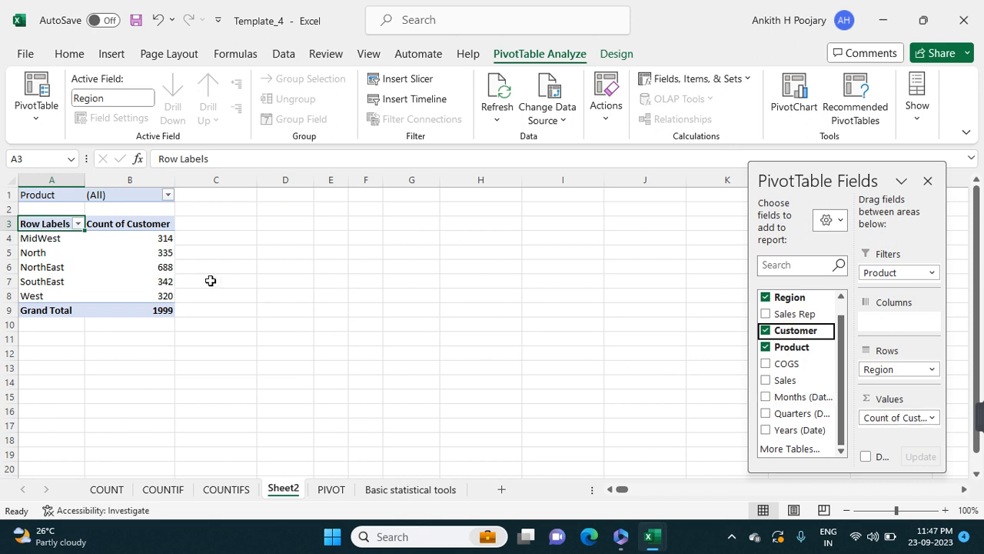
# Change the Customer value field's summary calculation to Sum.
pyautogui.click(932, 419)
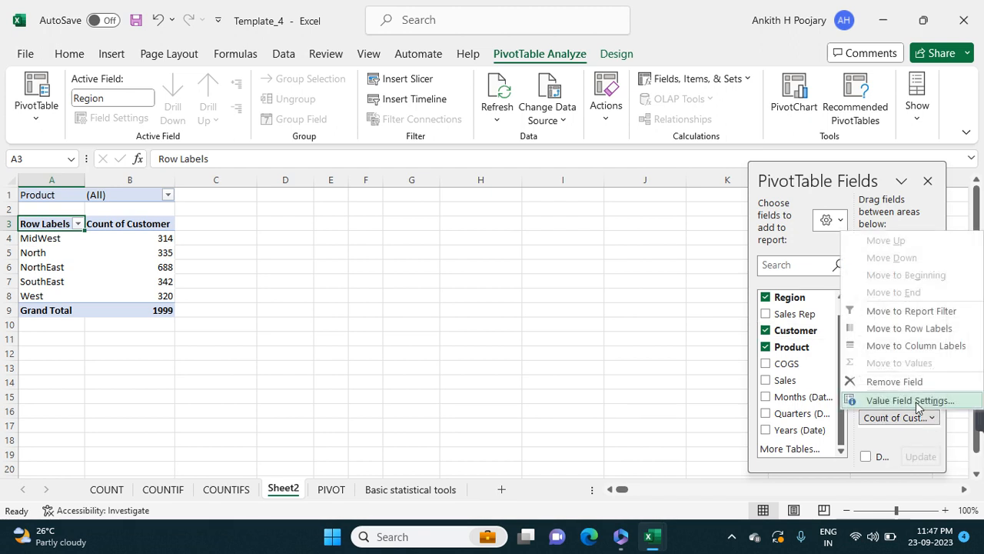
pyautogui.click(861, 400)
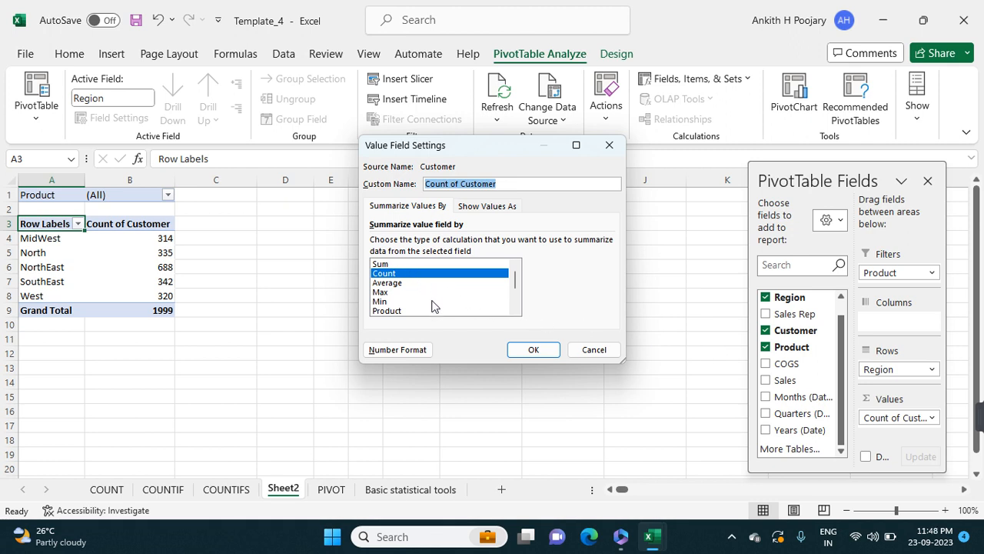
pyautogui.click(383, 265)
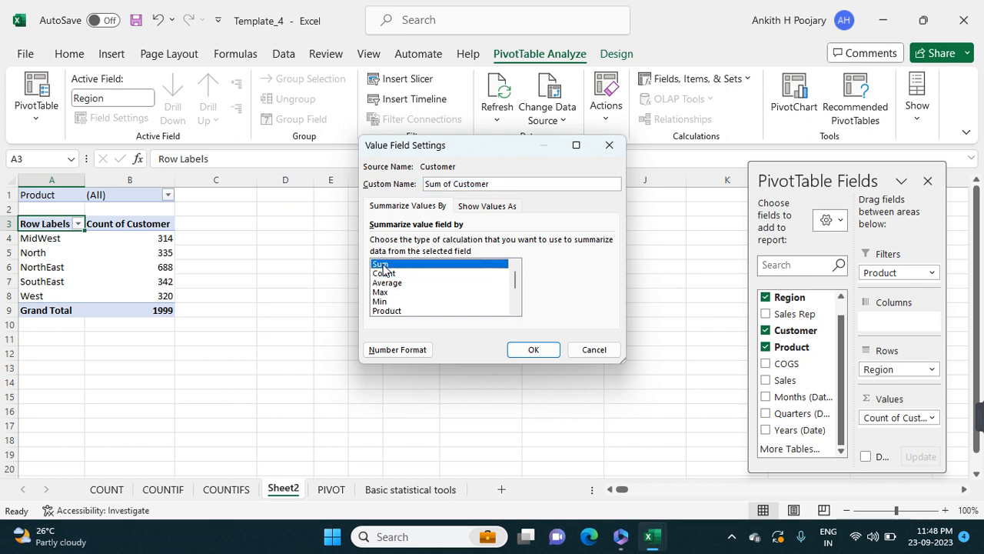
pyautogui.click(531, 349)
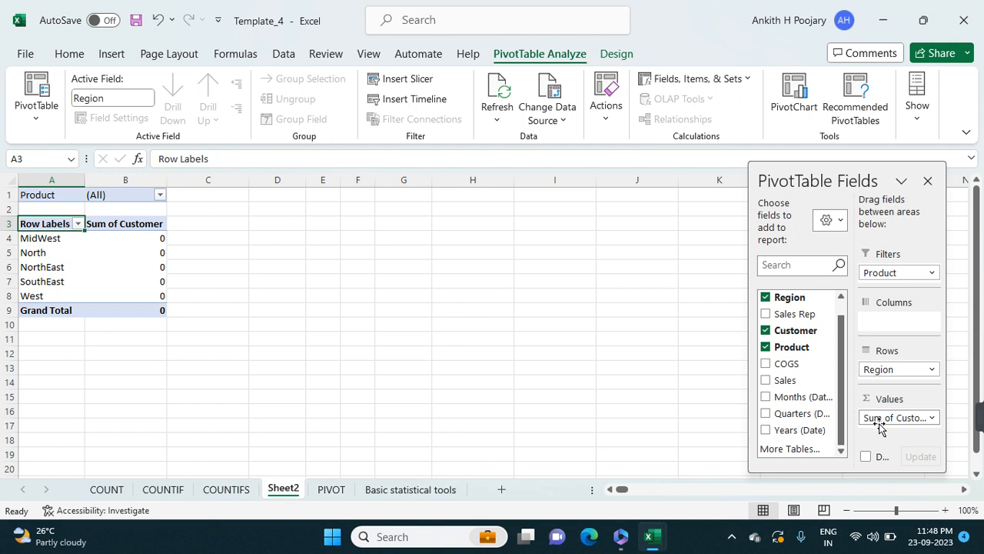
# Set the Customer value field to be summarized by Count again.
pyautogui.click(931, 418)
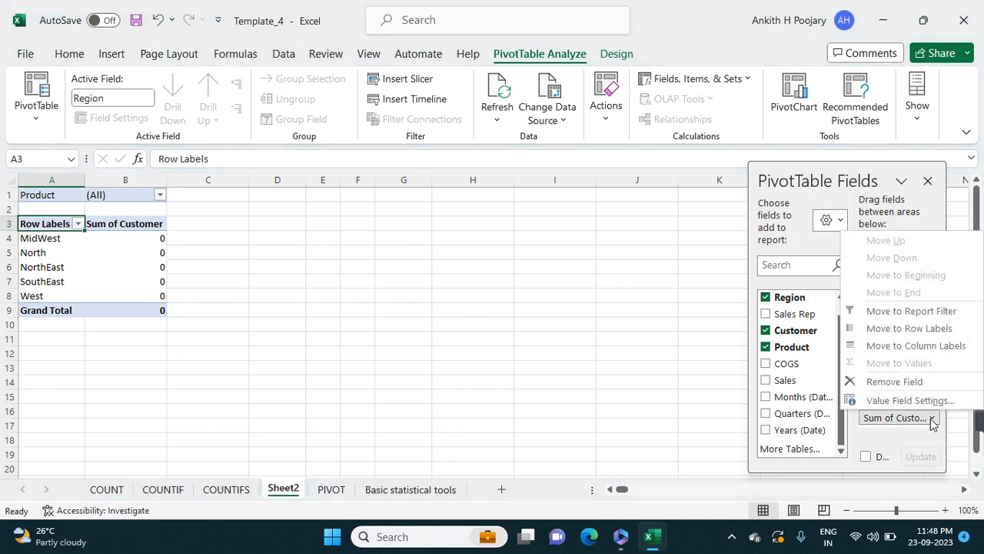
pyautogui.click(877, 399)
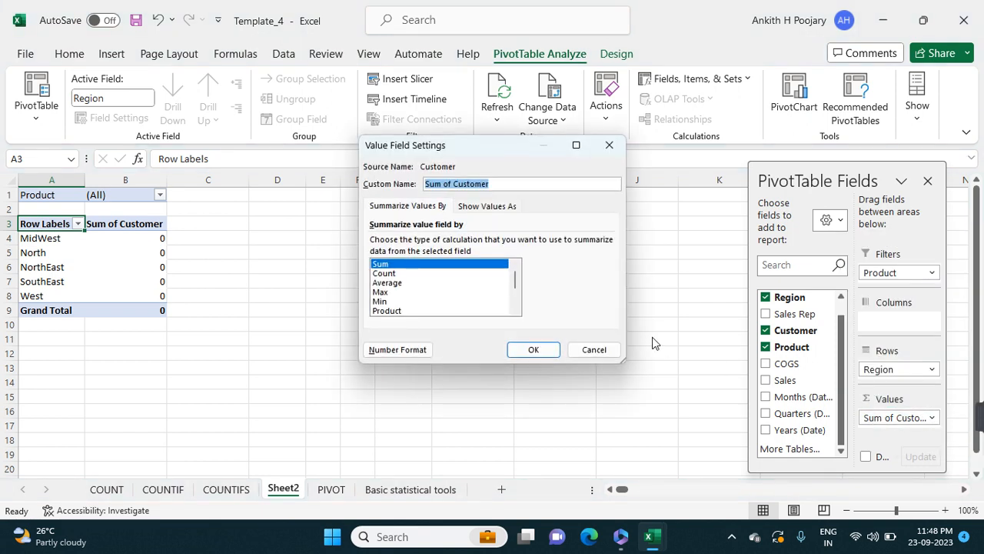
pyautogui.click(388, 275)
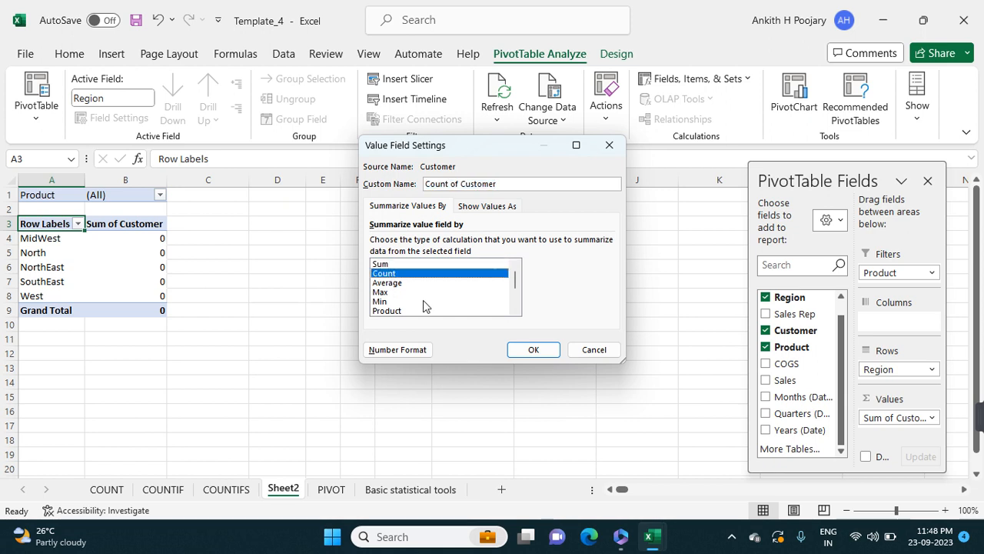
pyautogui.click(530, 348)
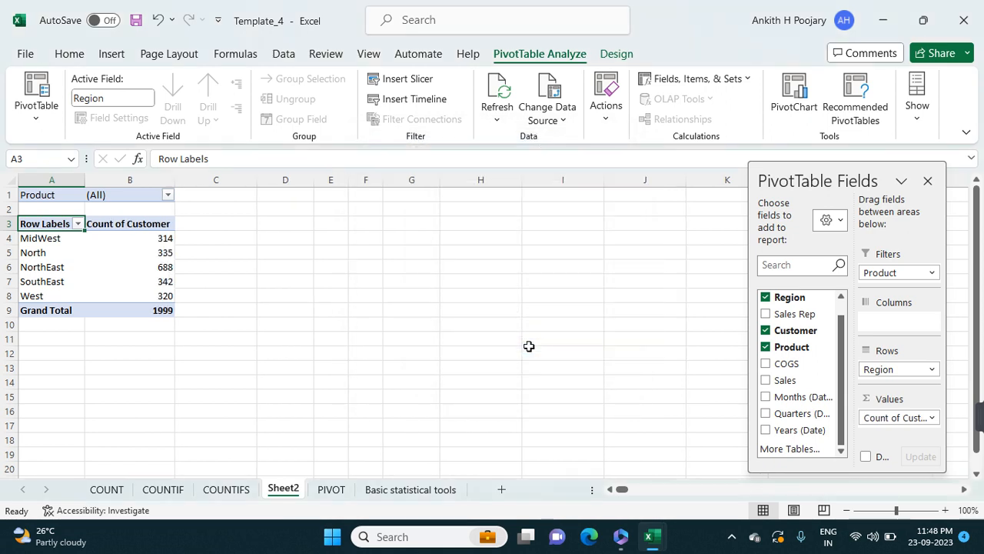
# Show the Count of Customer values as % of Grand Total.
pyautogui.click(932, 419)
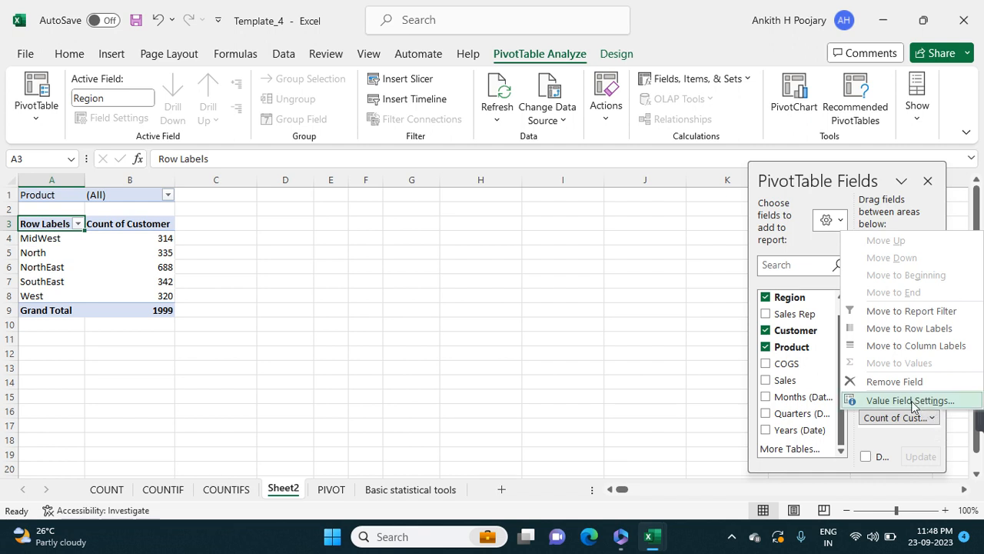
pyautogui.click(911, 400)
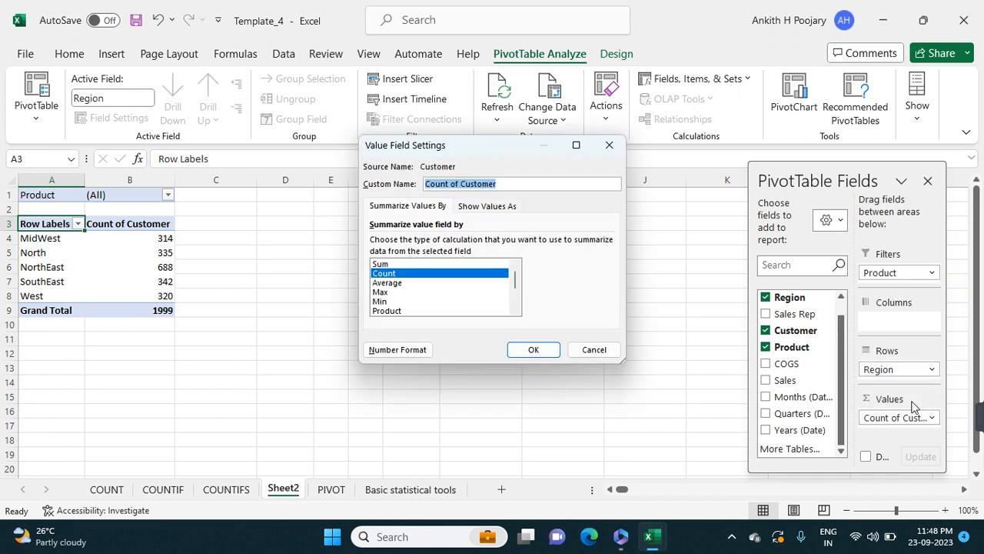
pyautogui.click(497, 207)
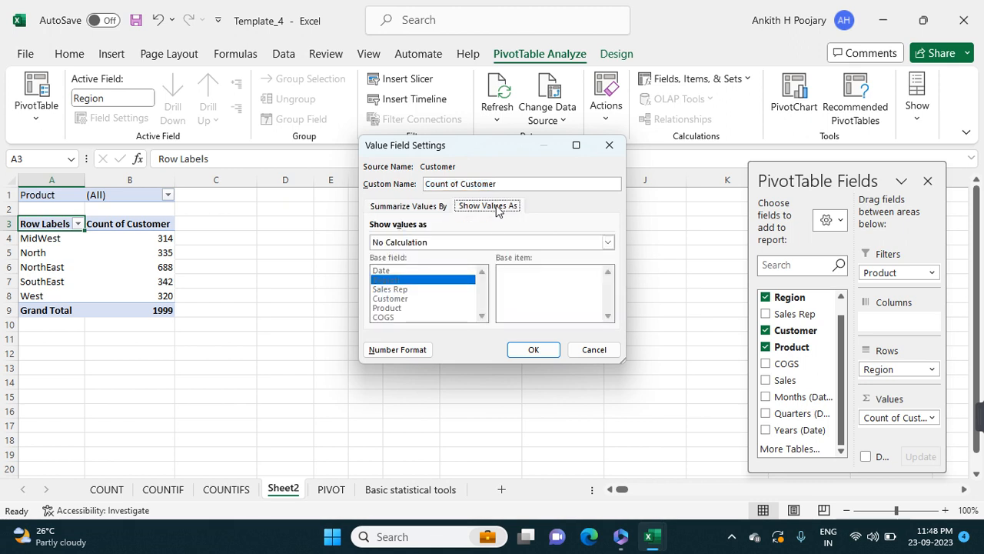
pyautogui.click(608, 243)
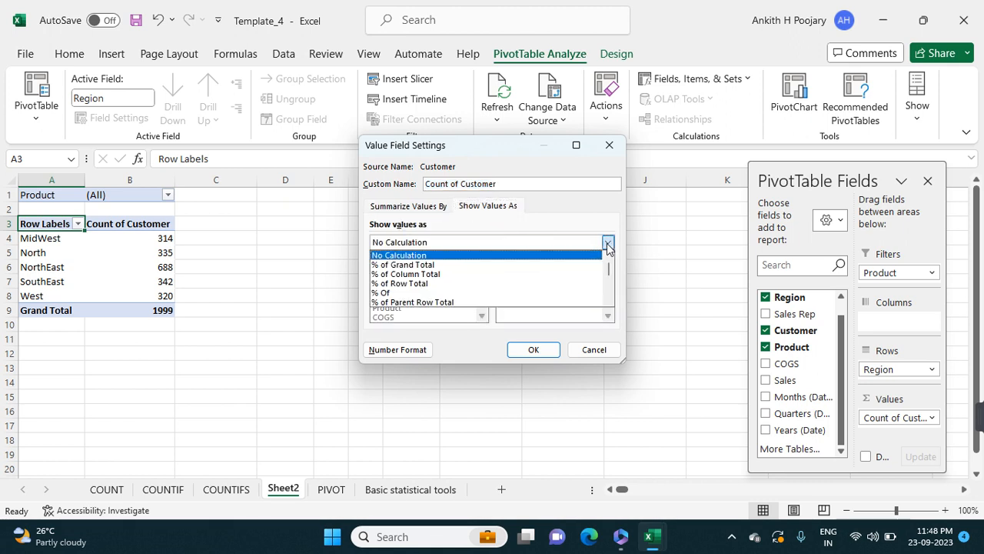
pyautogui.click(428, 266)
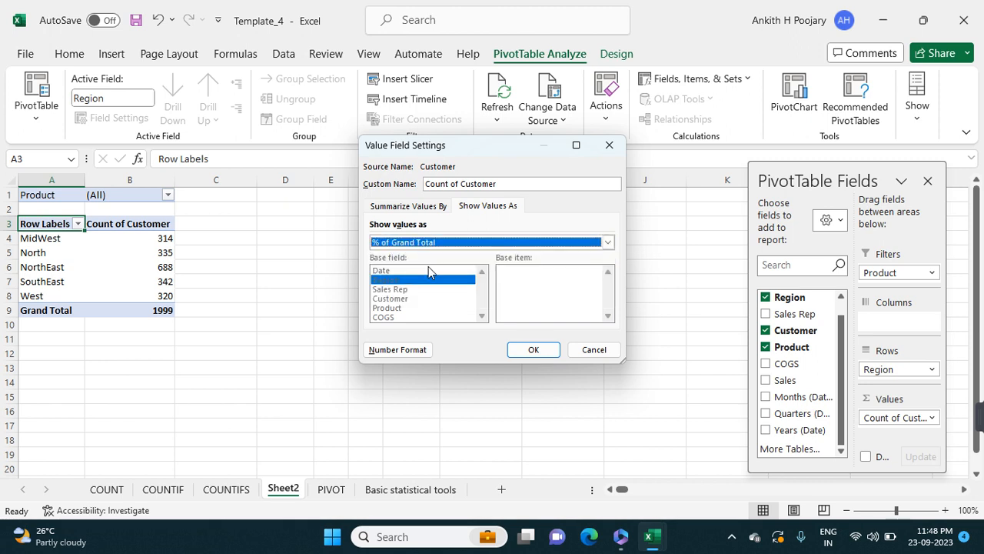
pyautogui.click(532, 350)
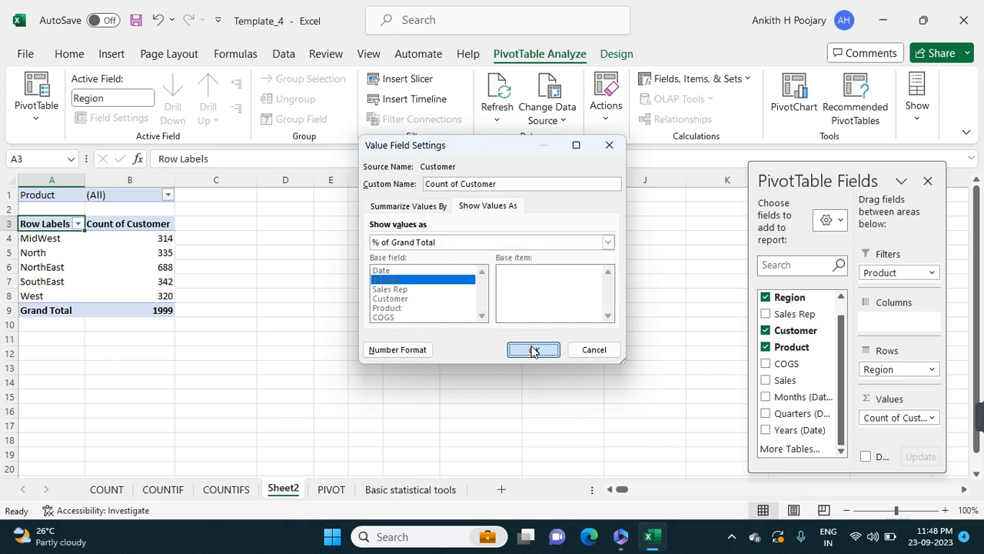